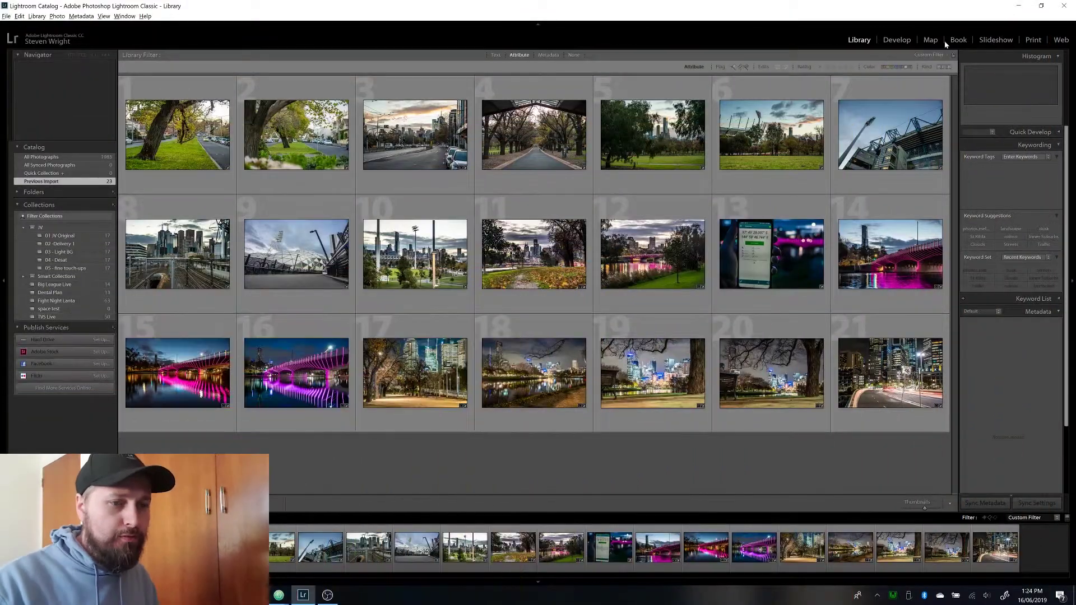
Pin photo _DSC9987.ARW on the Melbourne map beside Batman Ave near the Holden Centre.
click(930, 39)
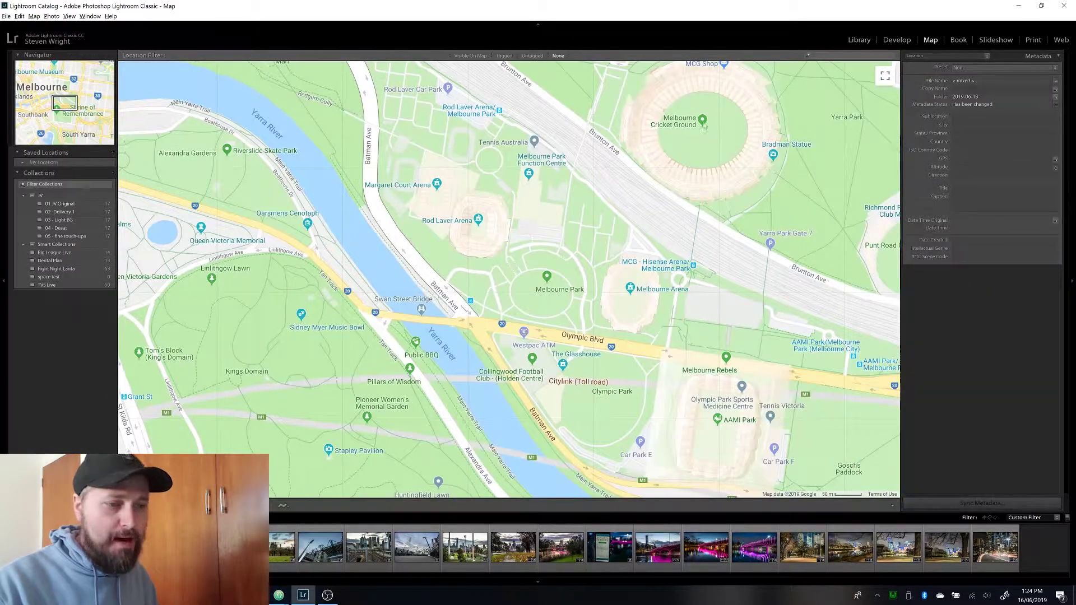
drag(518, 188, 531, 210)
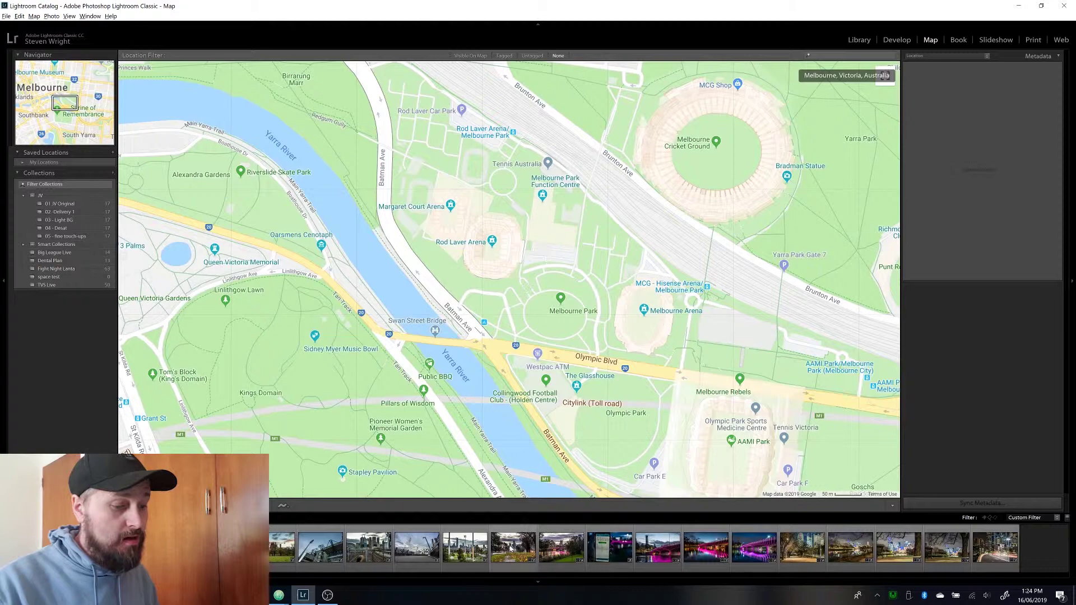
drag(515, 548, 526, 481)
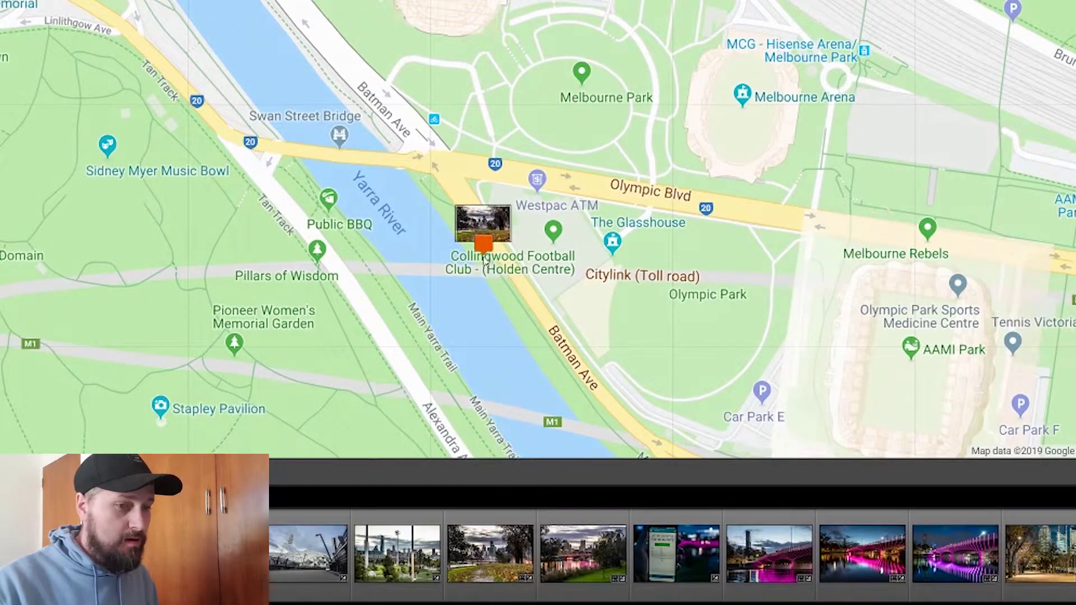
drag(517, 424, 481, 255)
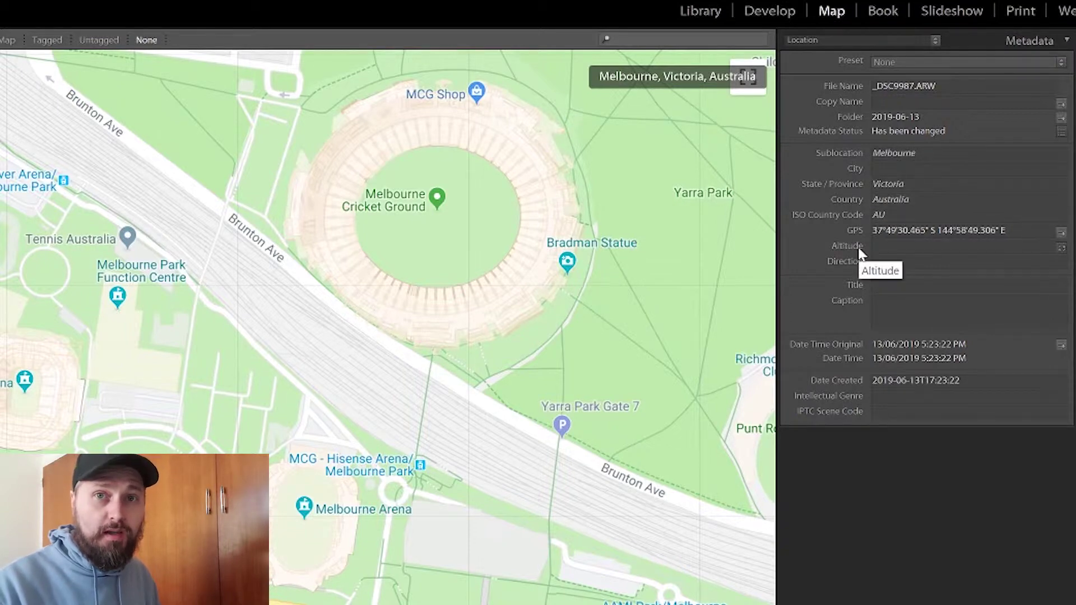
scroll(388, 319, down, 3)
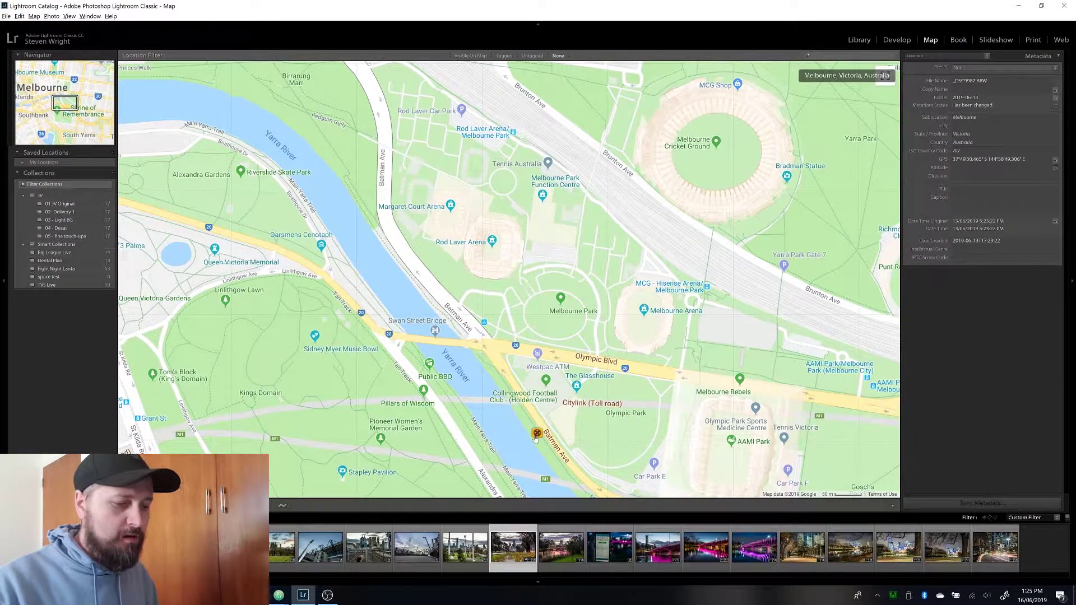
scroll(537, 438, up, 2)
scroll(536, 395, up, 1)
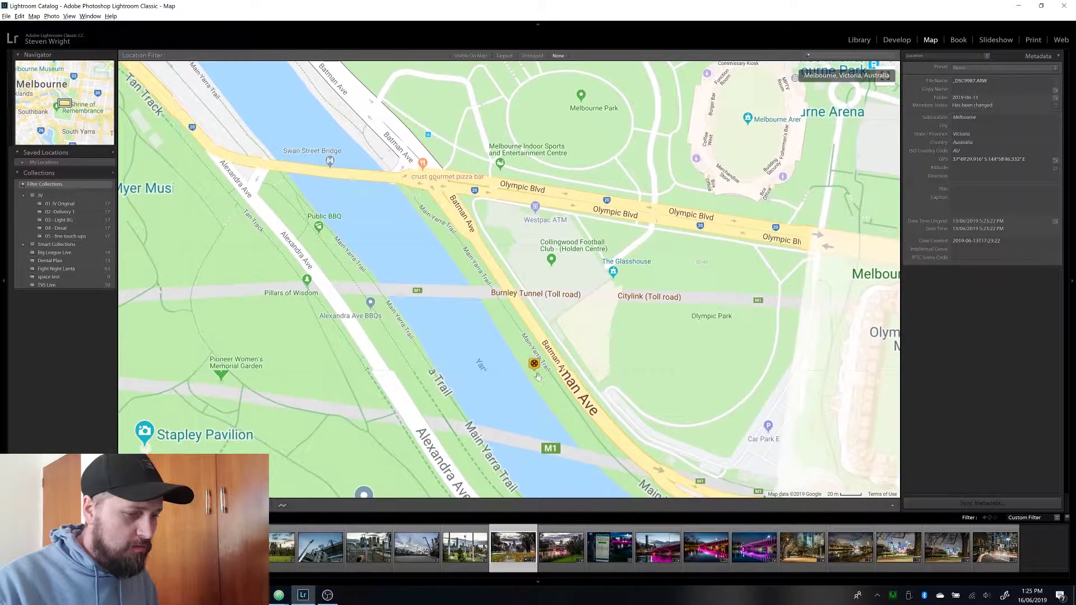
scroll(538, 378, up, 1)
Move the photo's pin up the riverbank along Batman Ave, then return to the Library grid.
drag(533, 364, 468, 255)
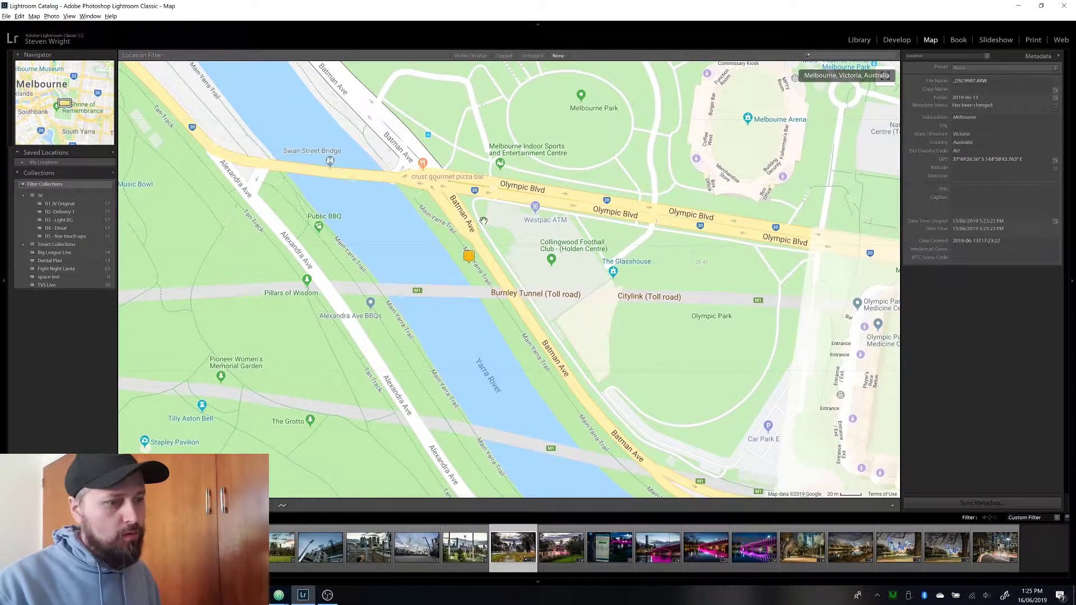
mouse_move(468, 256)
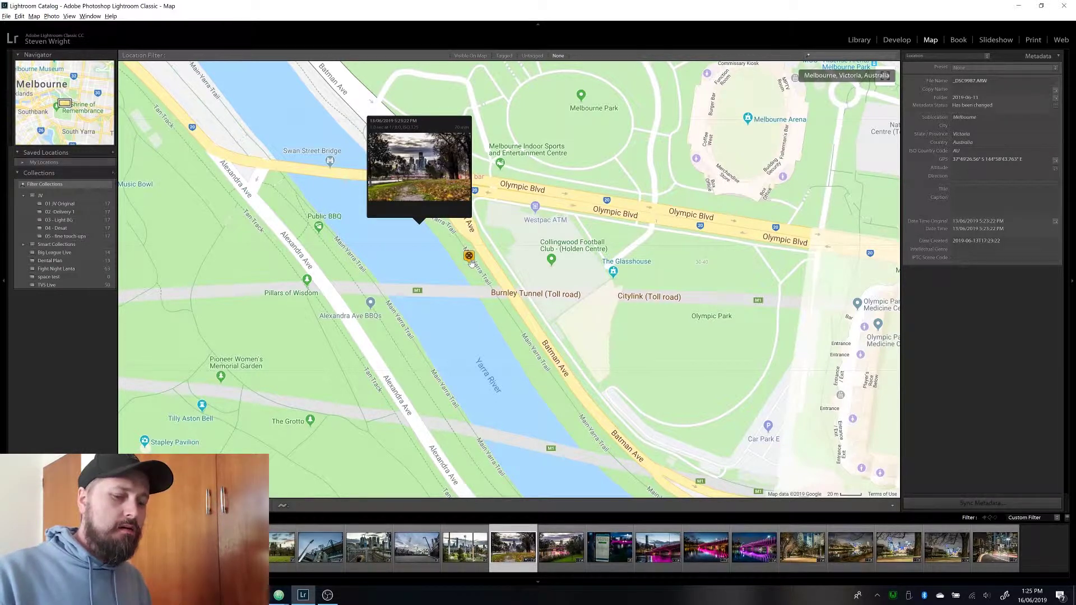
click(1000, 159)
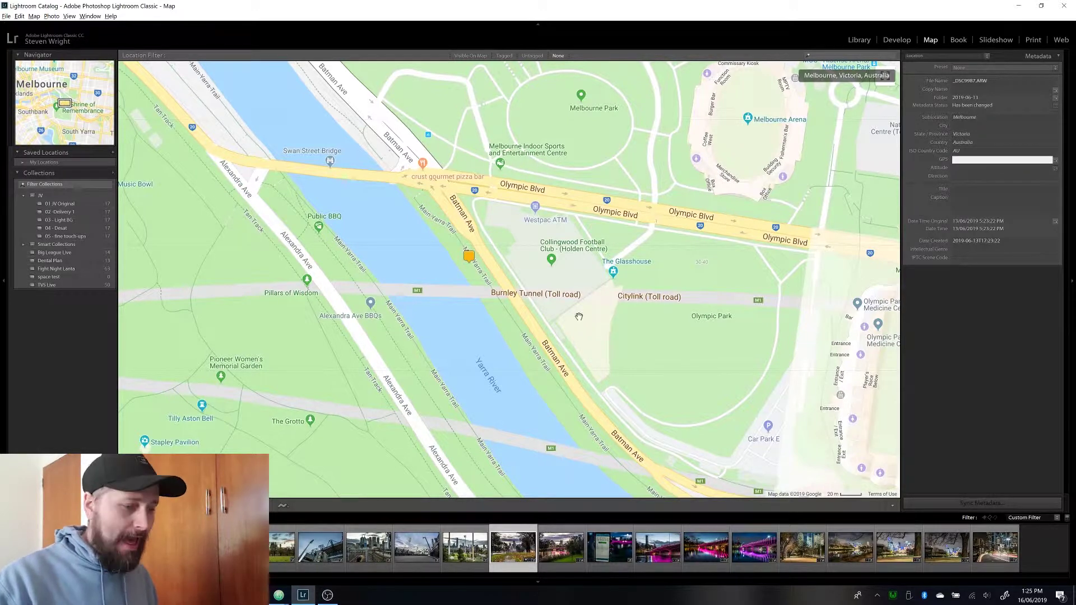
click(859, 40)
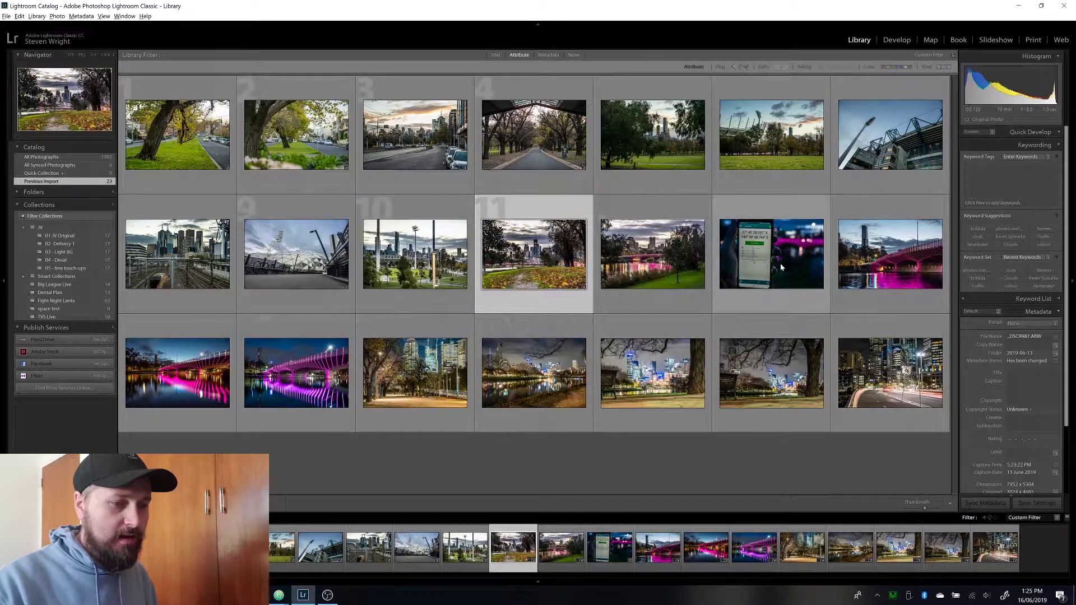
View photo 13 of the phone GPS logger screen in Loupe, then deselect and go back to Map.
double_click(780, 268)
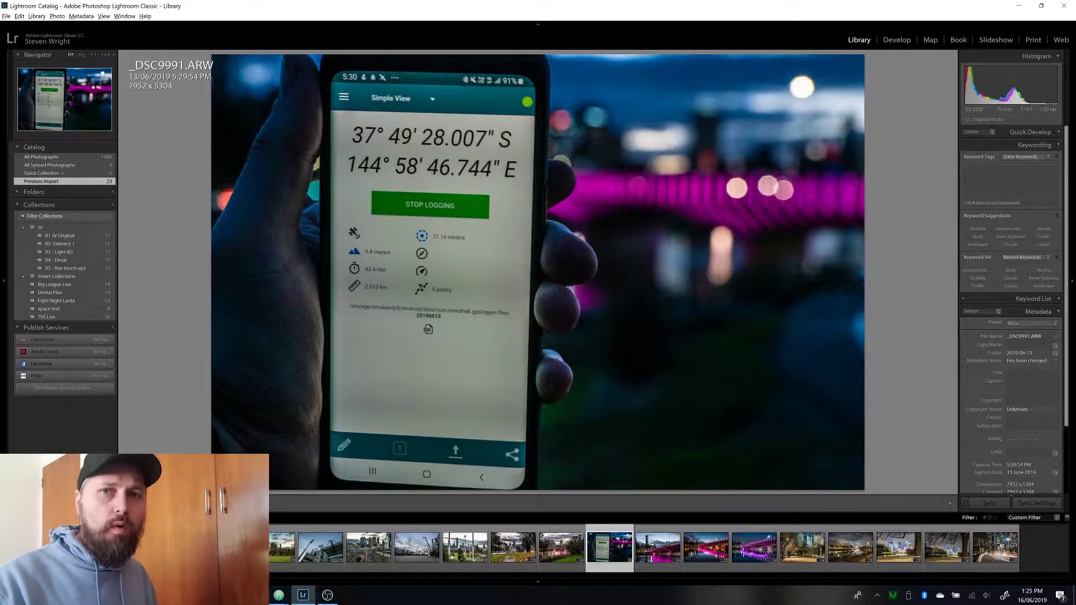
key(g)
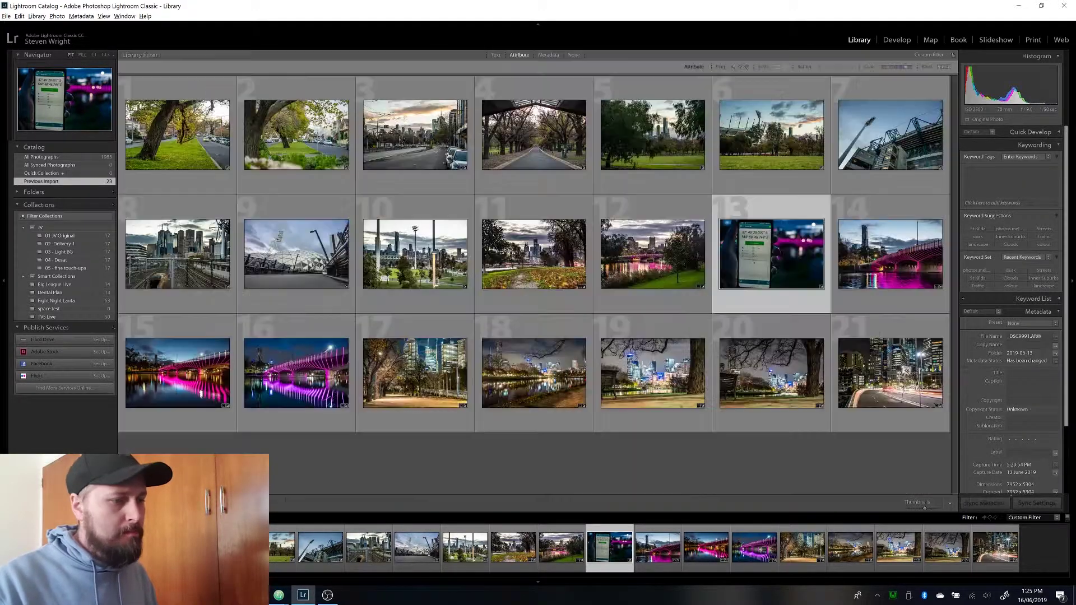
click(371, 480)
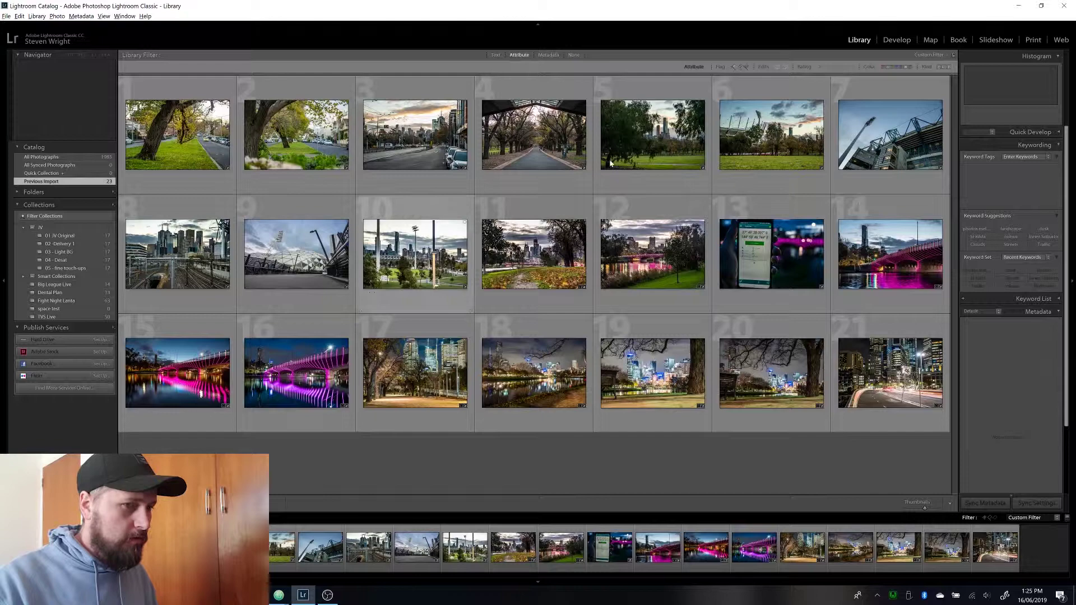
click(930, 40)
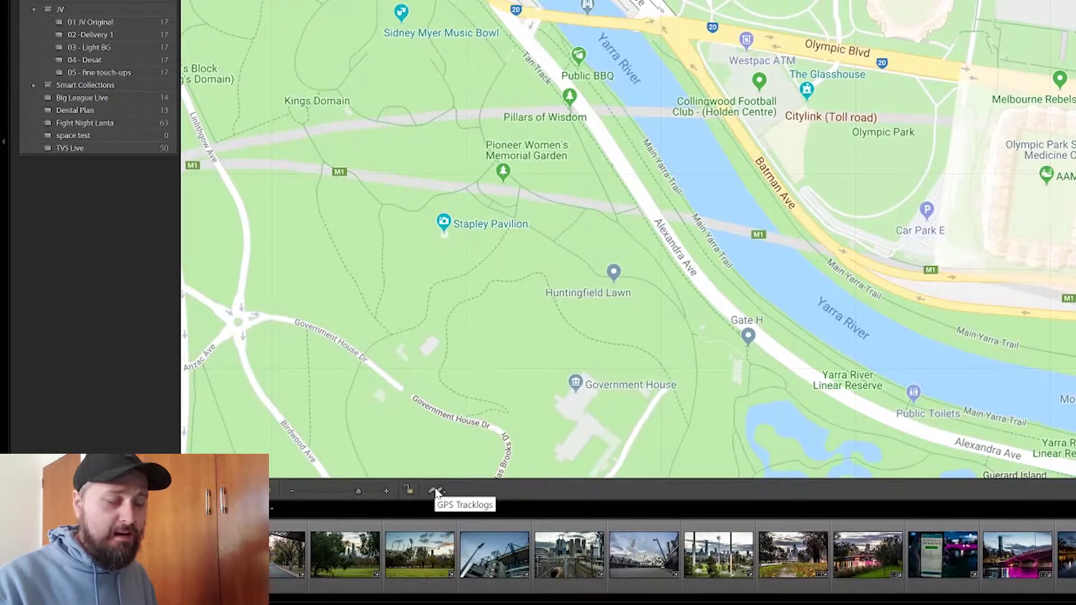
Load the 20190613.gpx tracklog from the walking folder onto the map.
click(434, 491)
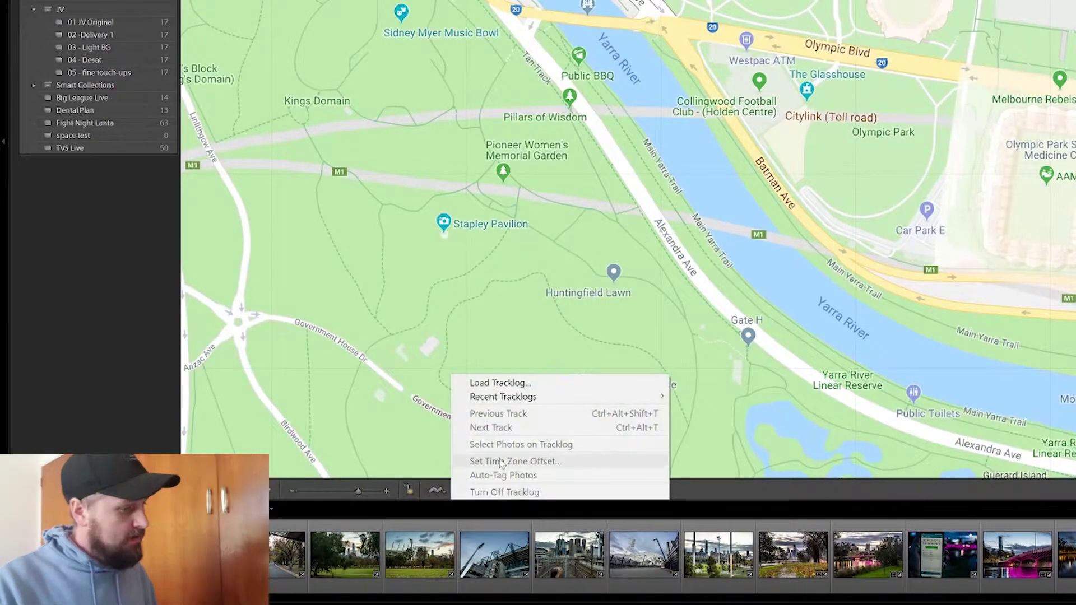
click(518, 387)
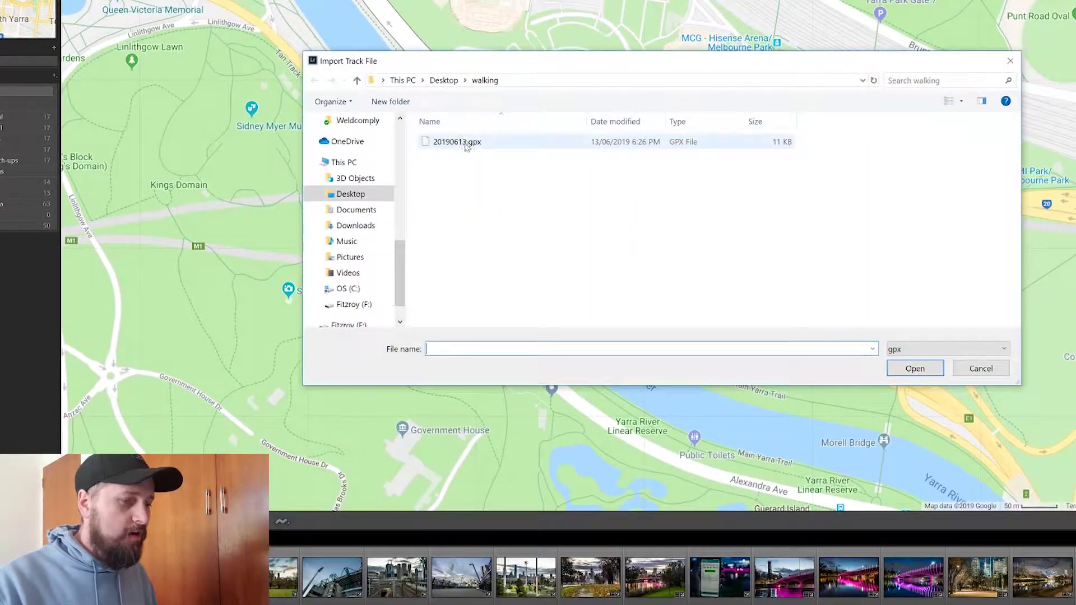
mouse_move(457, 141)
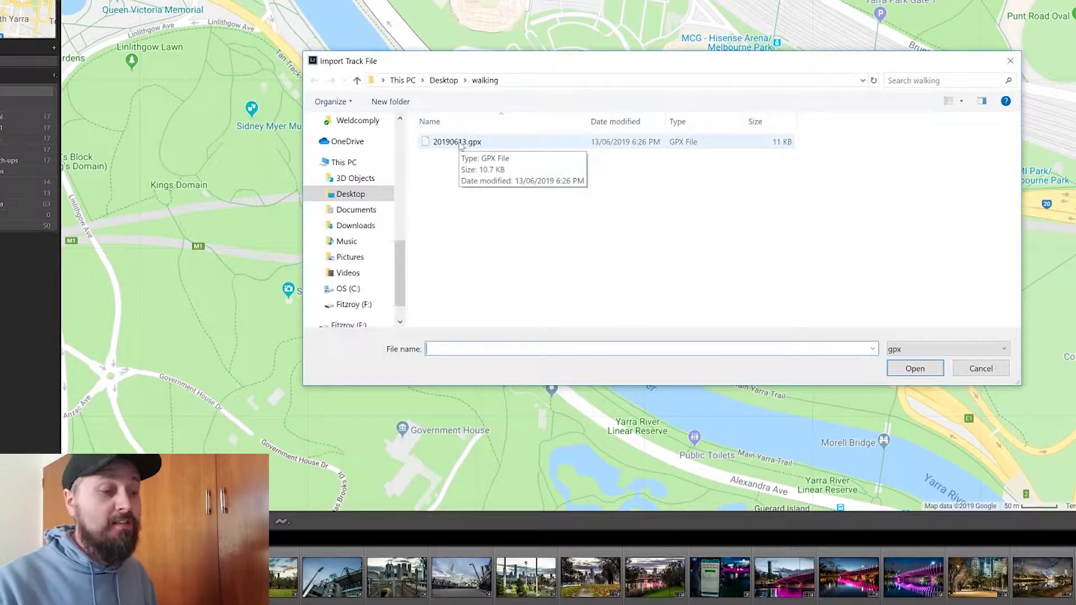
double_click(457, 141)
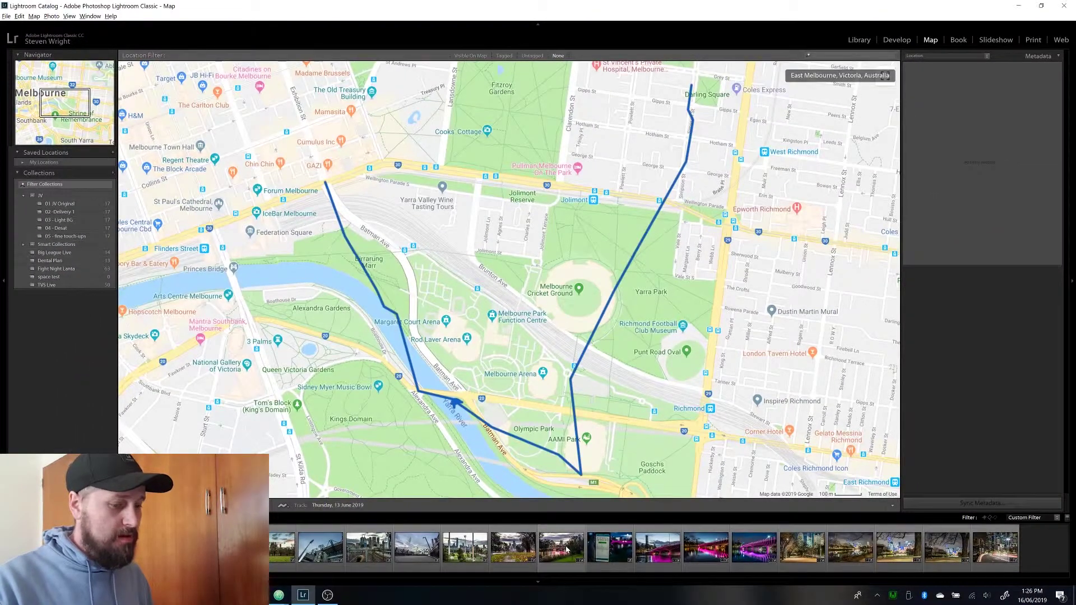
Select all 21 filmstrip photos and auto-tag them against the 13 June 2019 tracklog.
click(566, 551)
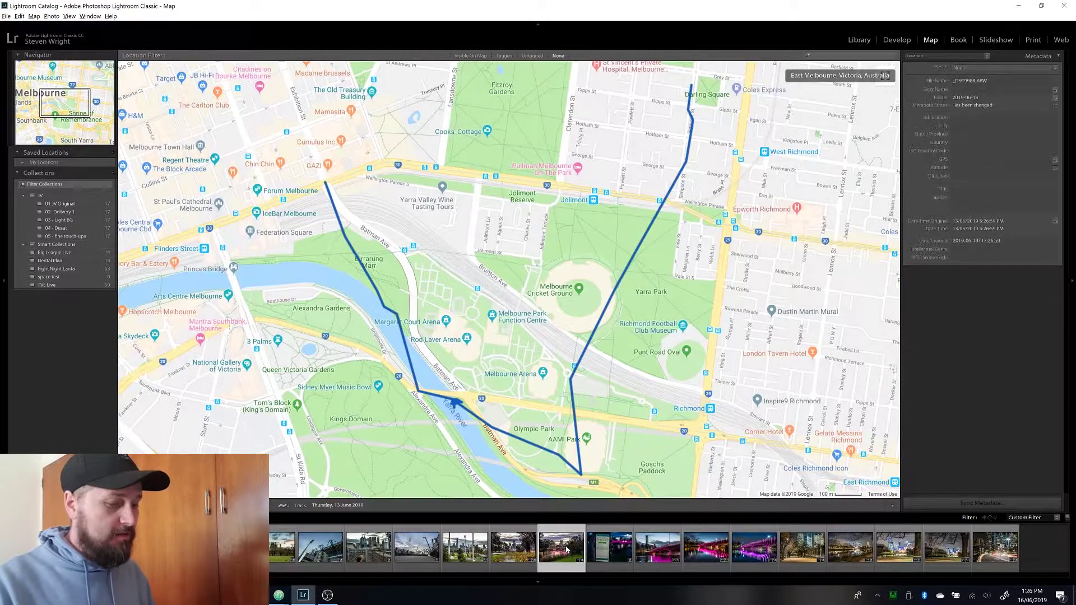
key(ctrl+a)
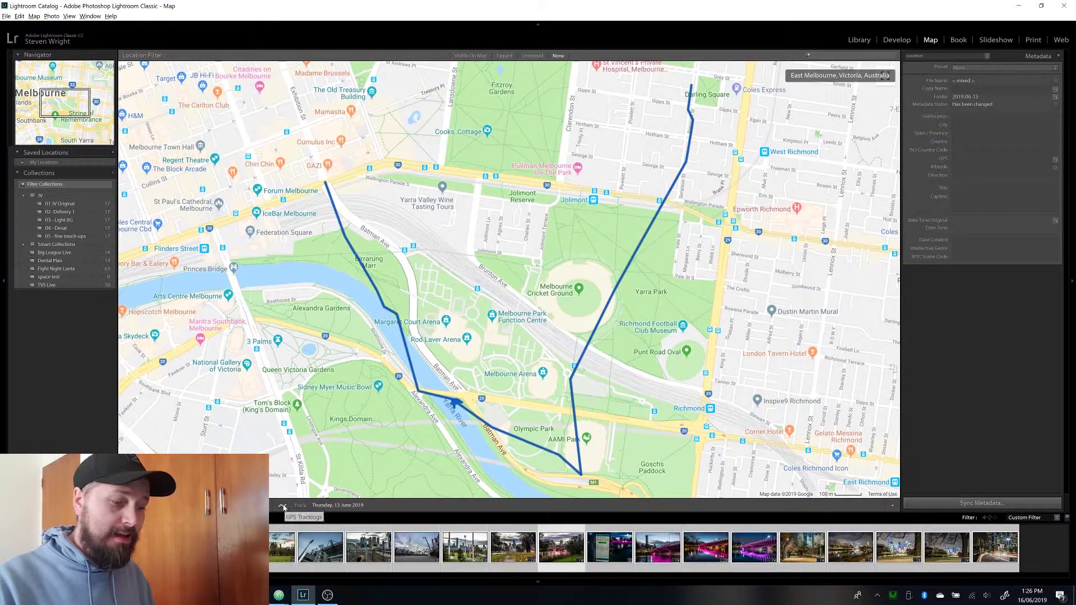
click(310, 504)
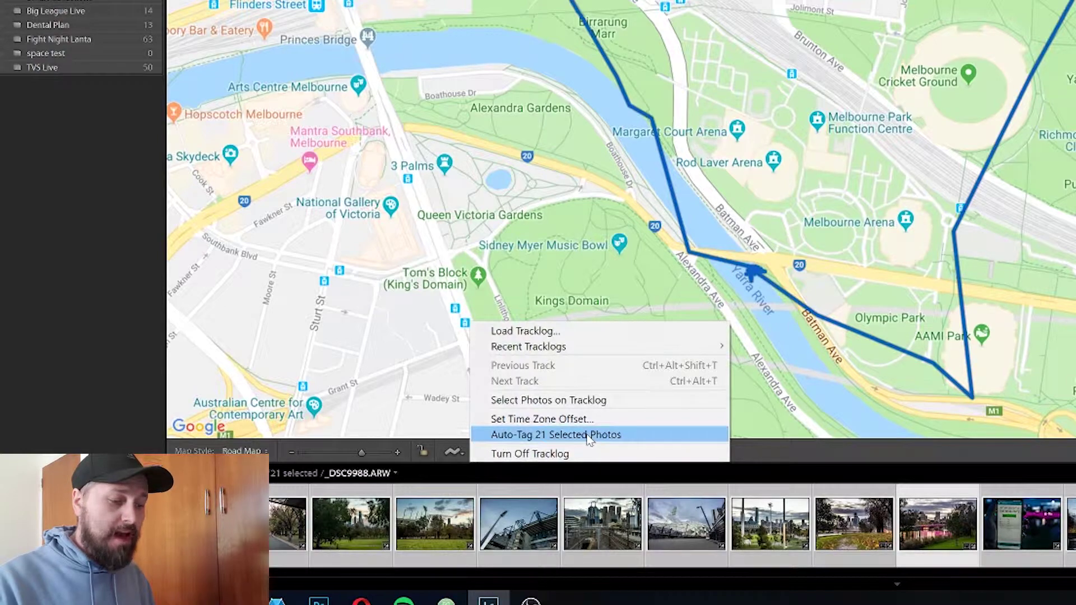
click(588, 435)
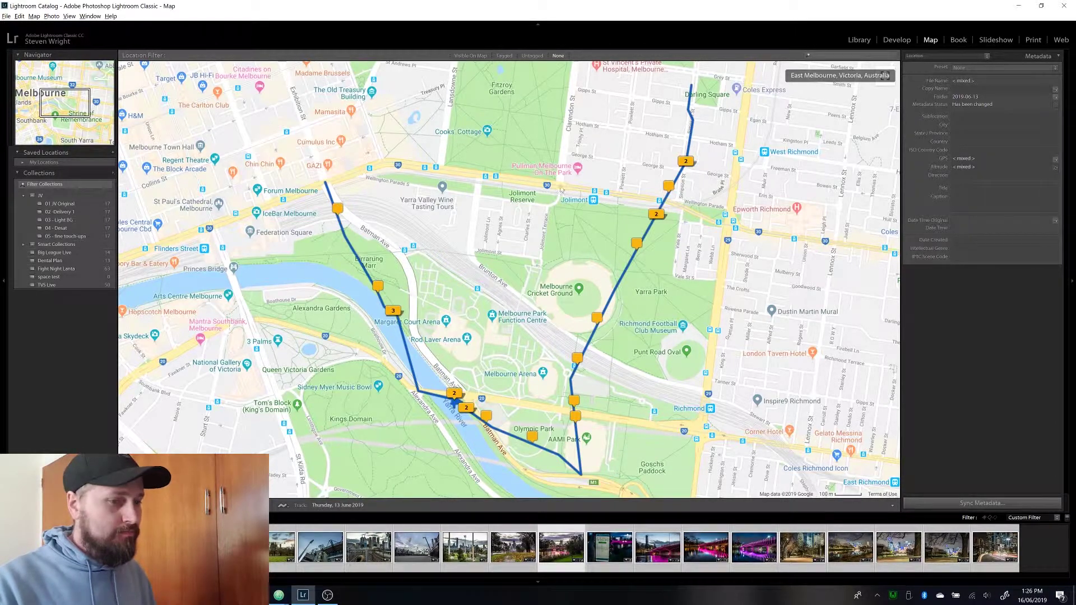
scroll(622, 256, up, 3)
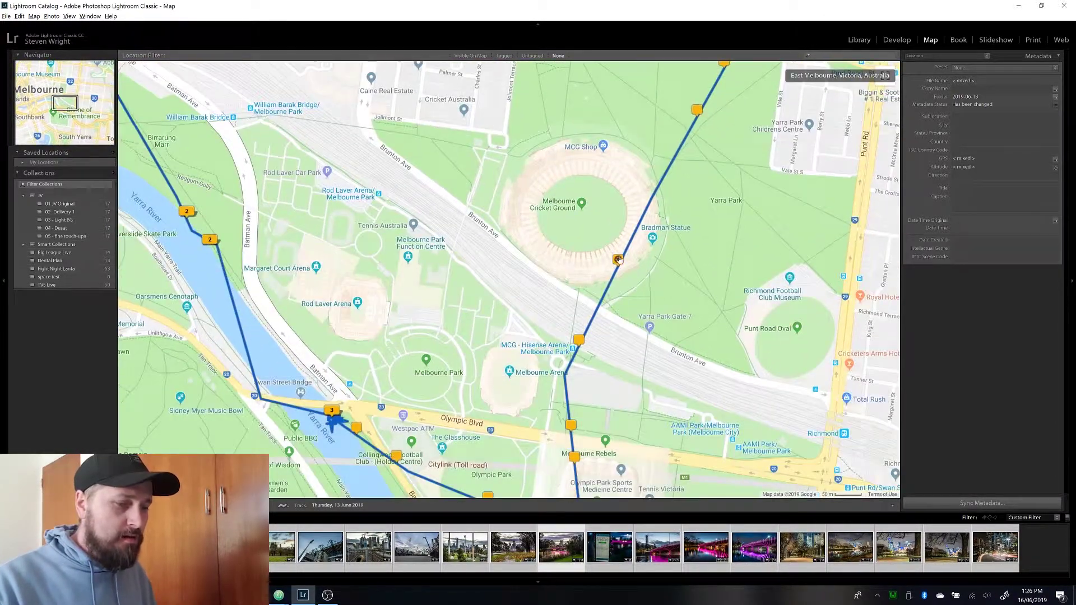
click(619, 257)
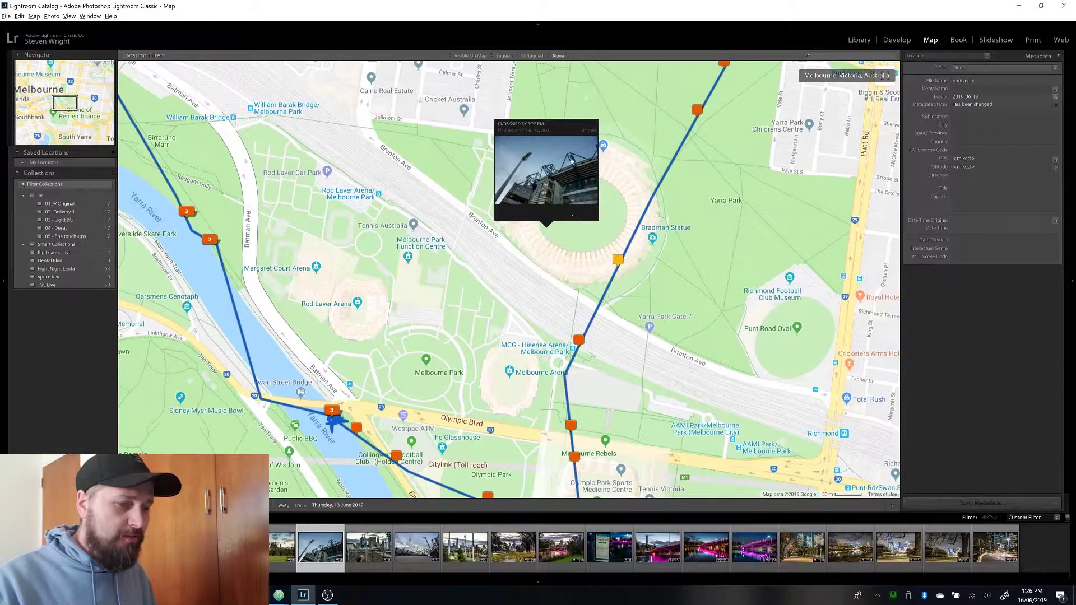
click(578, 338)
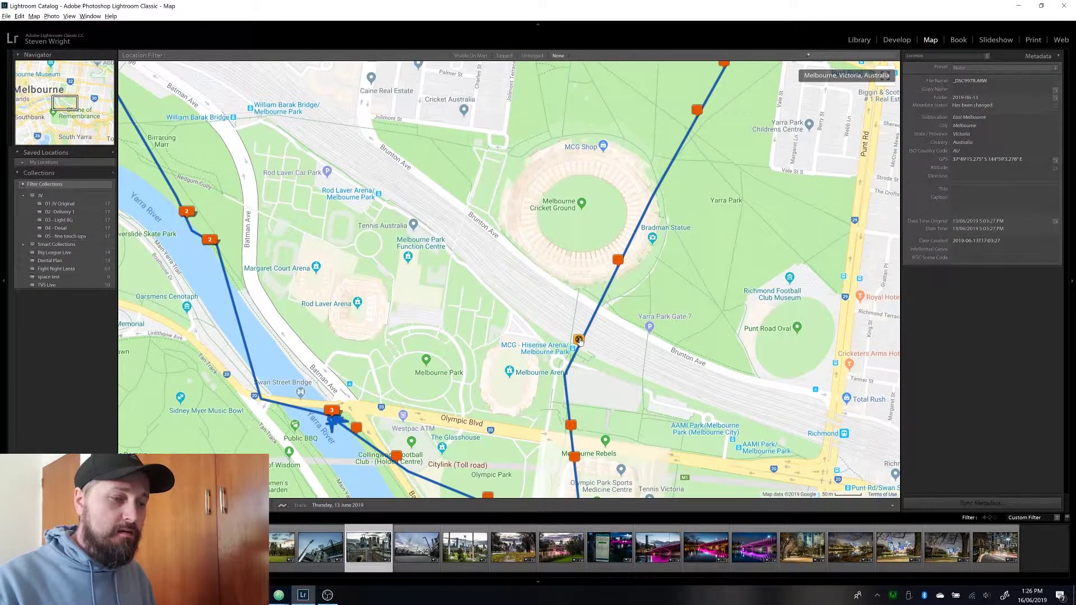
drag(578, 339, 603, 271)
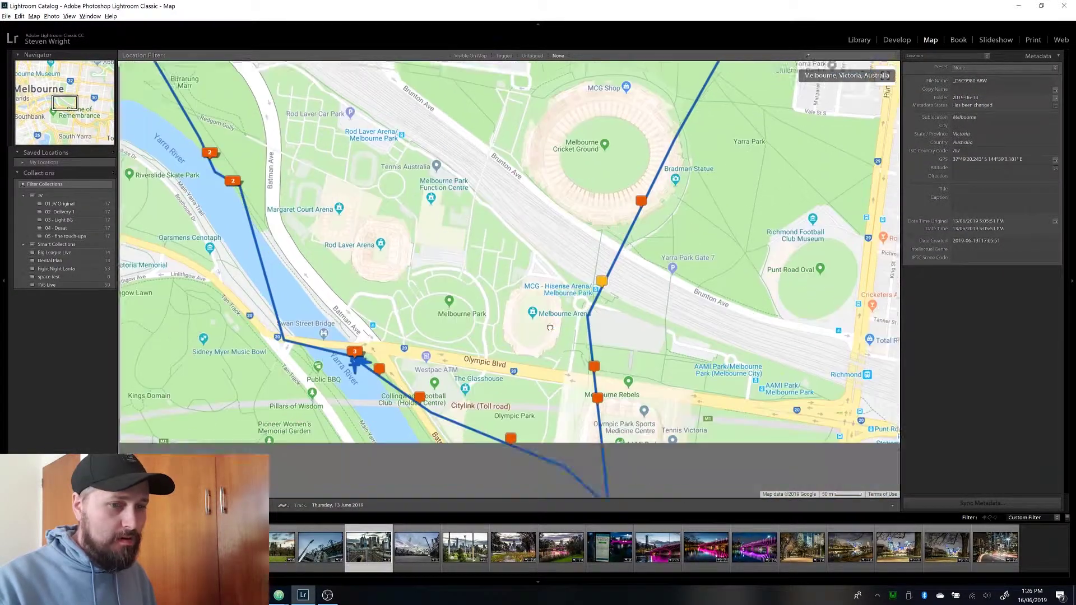
click(595, 357)
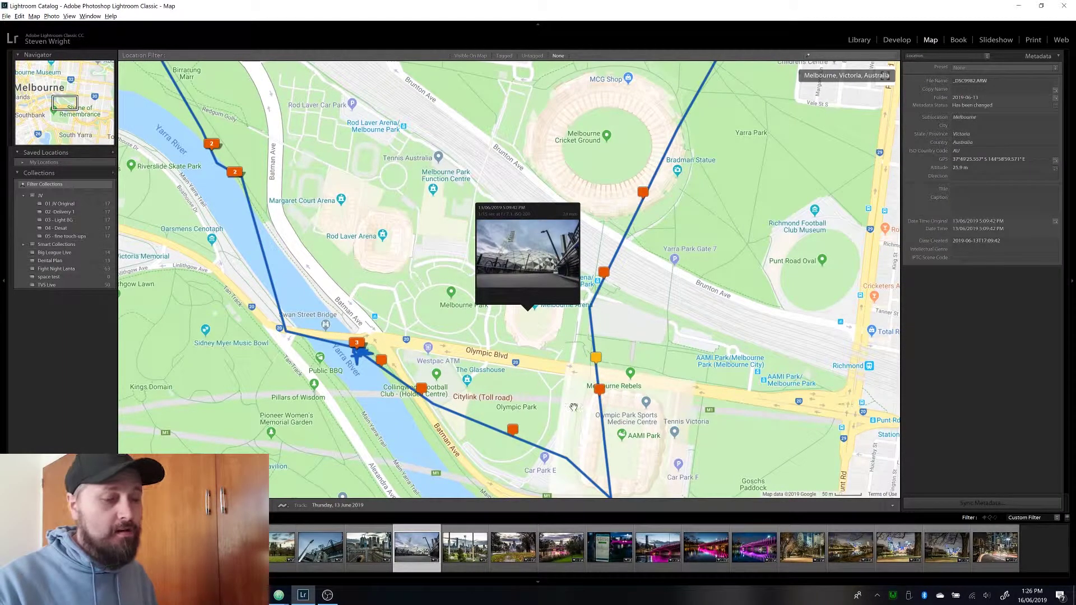
drag(593, 380, 573, 387)
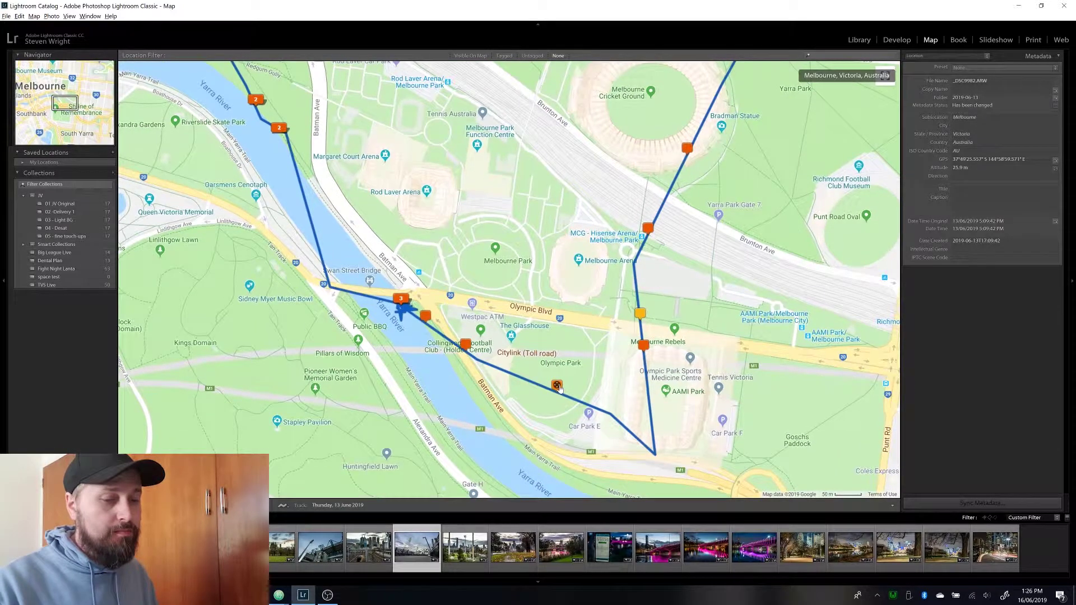
click(560, 388)
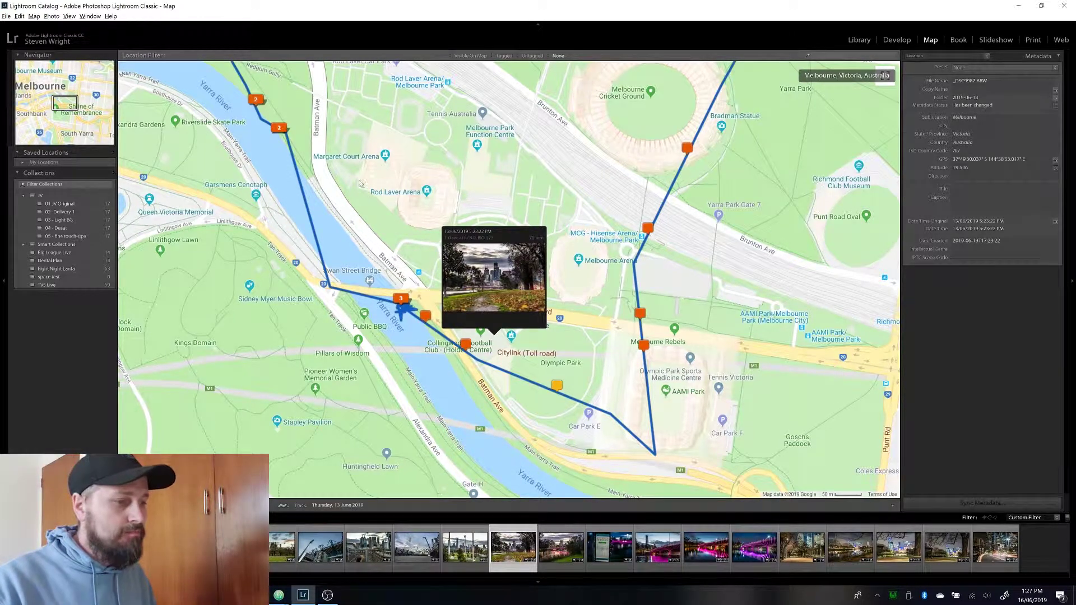
drag(420, 282, 506, 367)
click(342, 184)
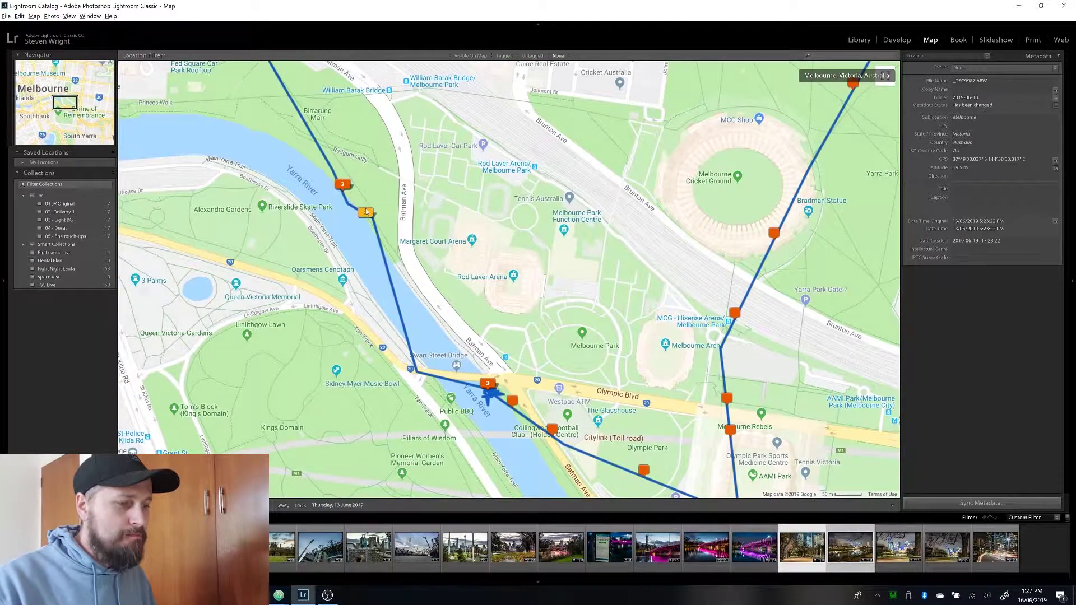